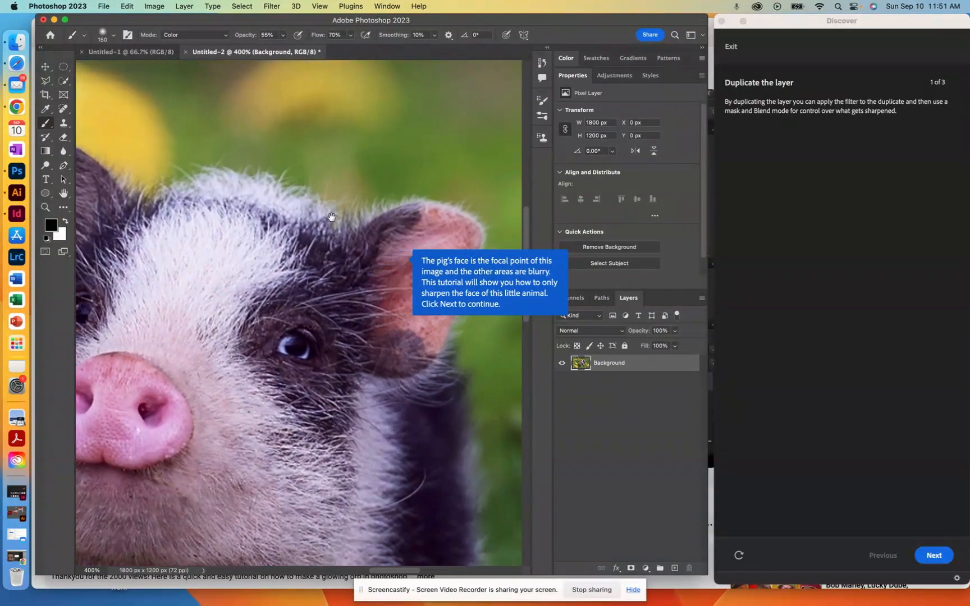
# Examine the pig's face up close and compare it with the blurry surroundings in the full image
pyautogui.moveTo(332, 217); pyautogui.dragTo(391, 139)
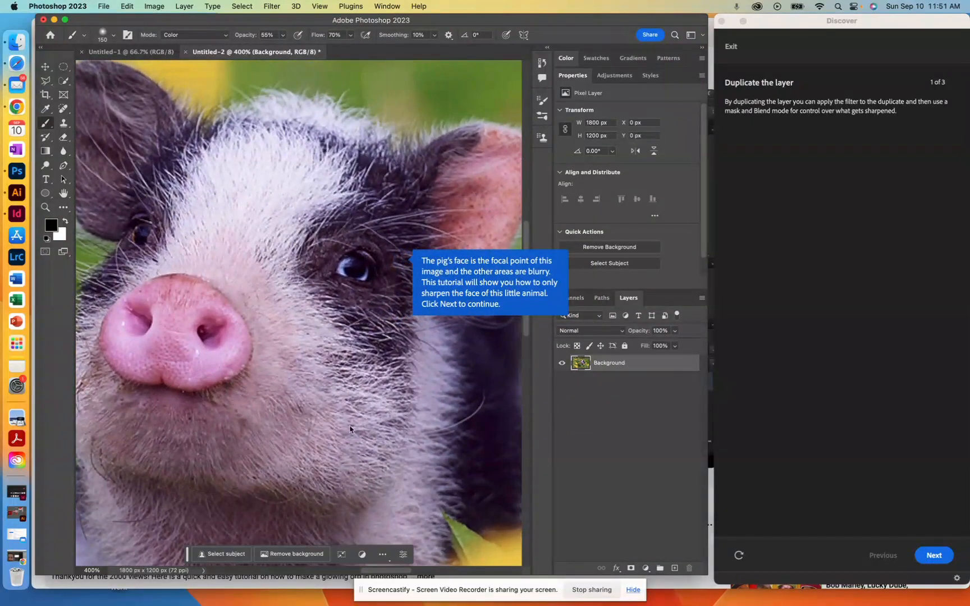
pyautogui.press('super+minus')
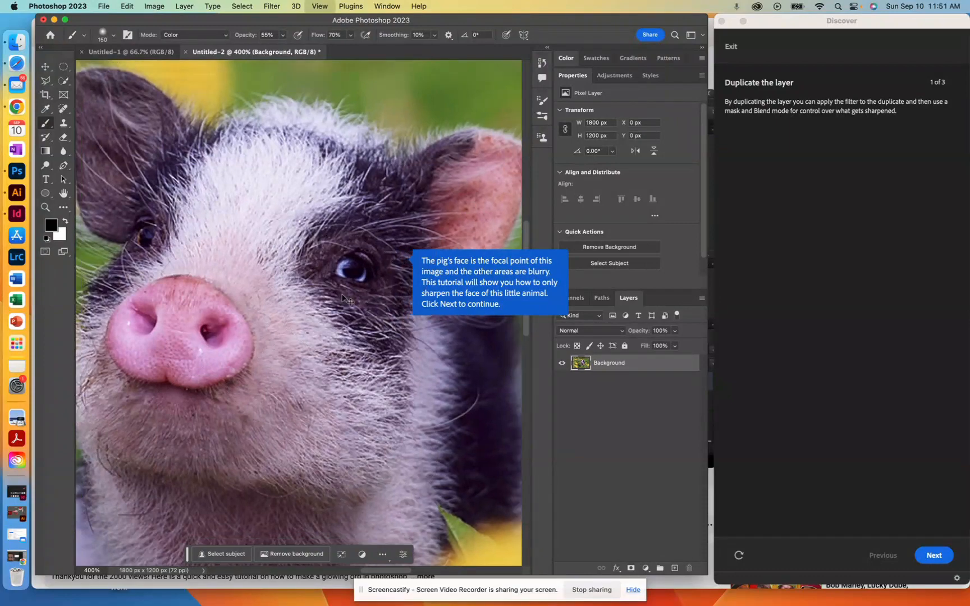
pyautogui.press('super+minus')
pyautogui.press('super+minus')
pyautogui.press('super+minus')
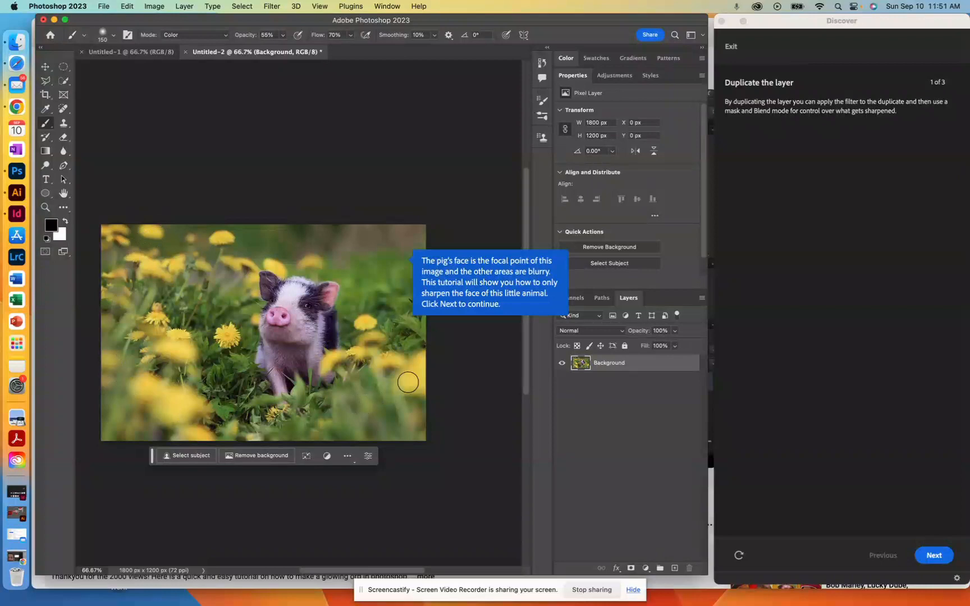
pyautogui.press('super+plus')
pyautogui.press('super+plus')
pyautogui.press('super+plus')
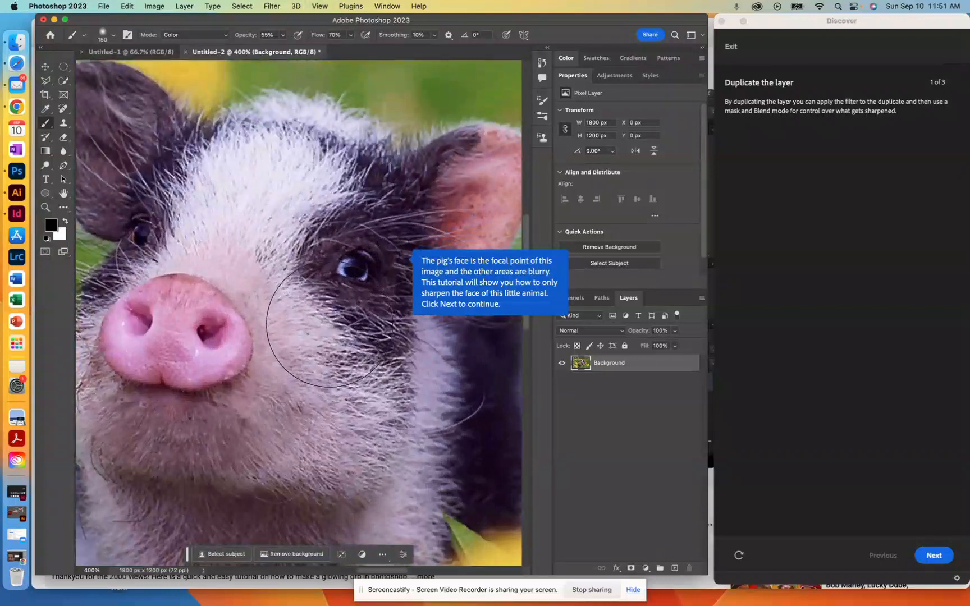
pyautogui.press('super+minus')
pyautogui.press('super+minus')
pyautogui.press('super+minus')
pyautogui.press('super+plus')
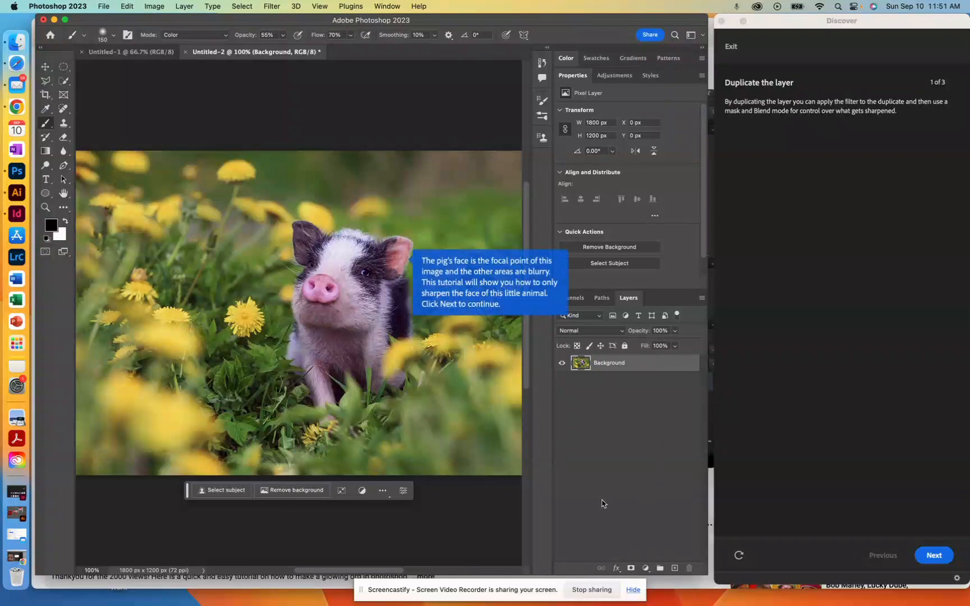
# Duplicate the Background layer and start the High Pass filter on the copy
pyautogui.press('super+j')
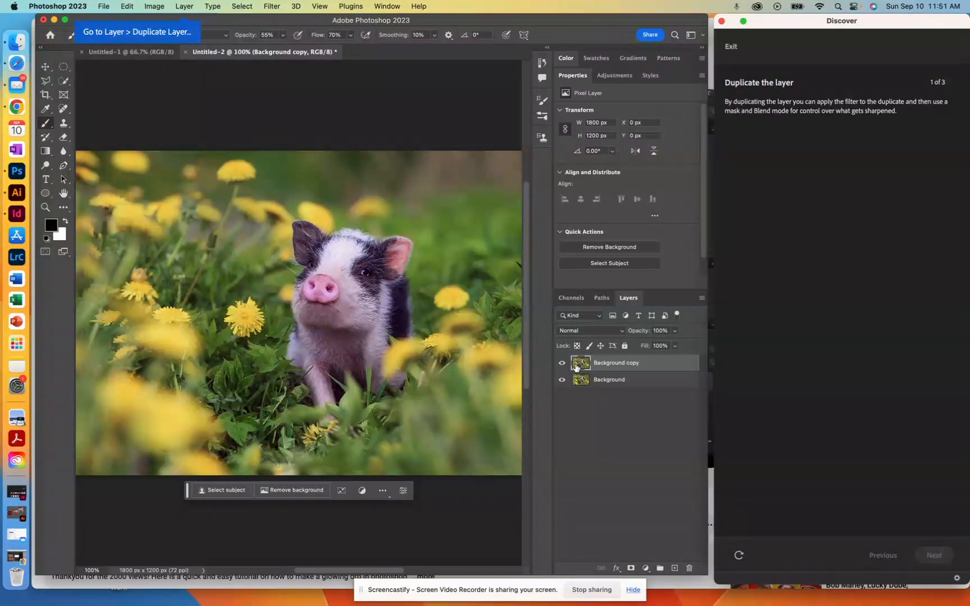
pyautogui.click(270, 7)
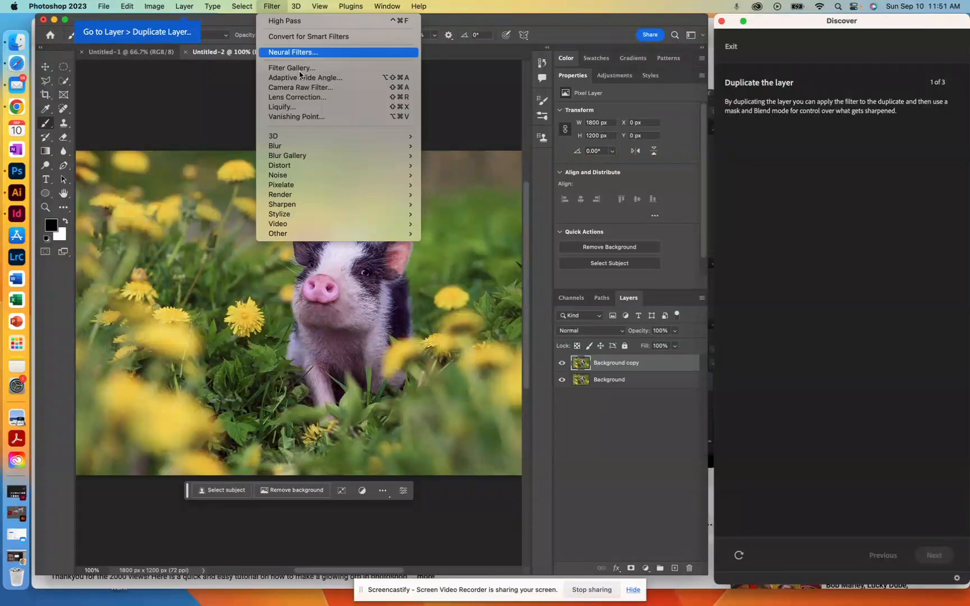
pyautogui.moveTo(354, 236)
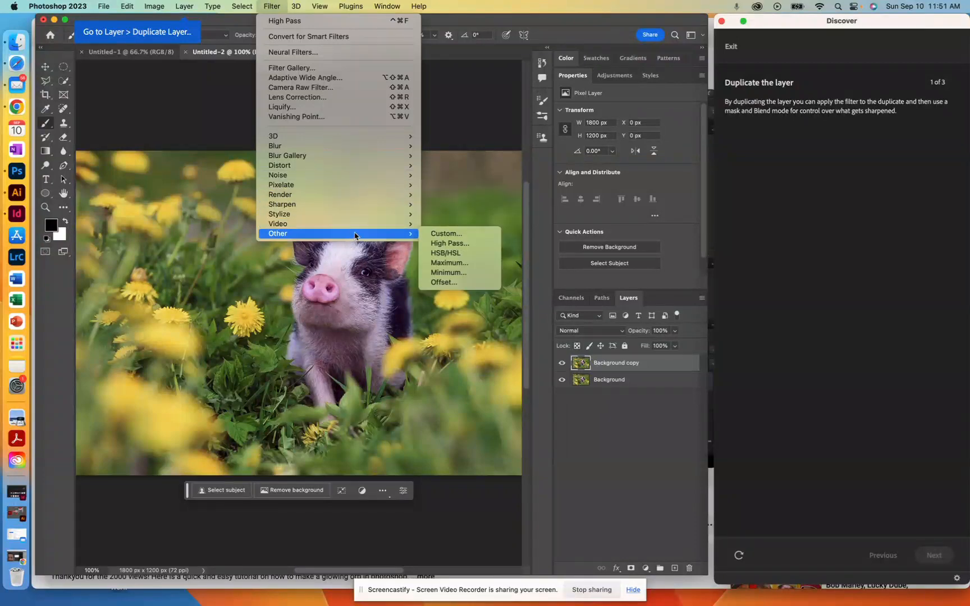
pyautogui.click(447, 244)
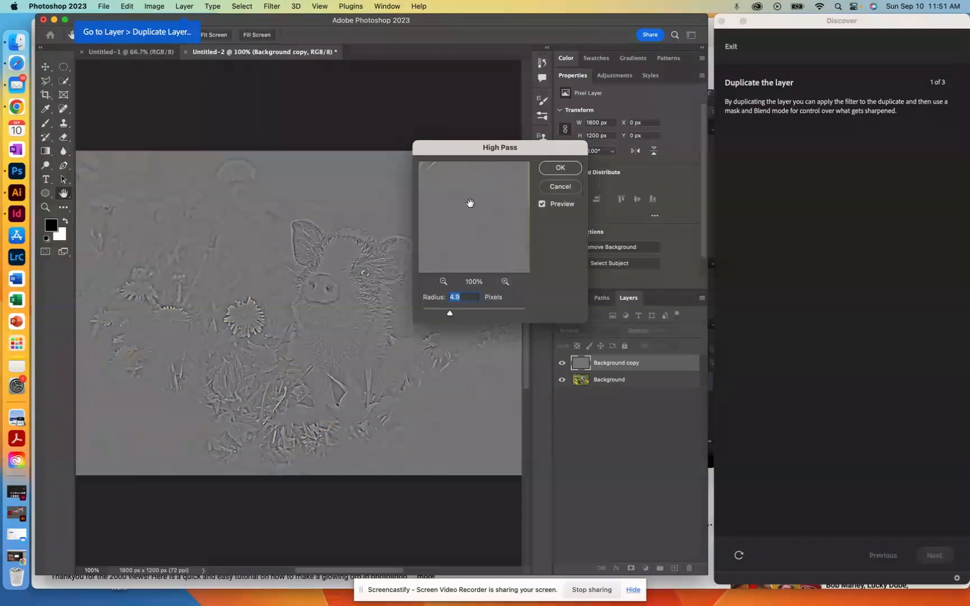
# Try High Pass radii of 0.2, 1.2 and 23.3 pixels while previewing the pig's face
pyautogui.press('super+equal')
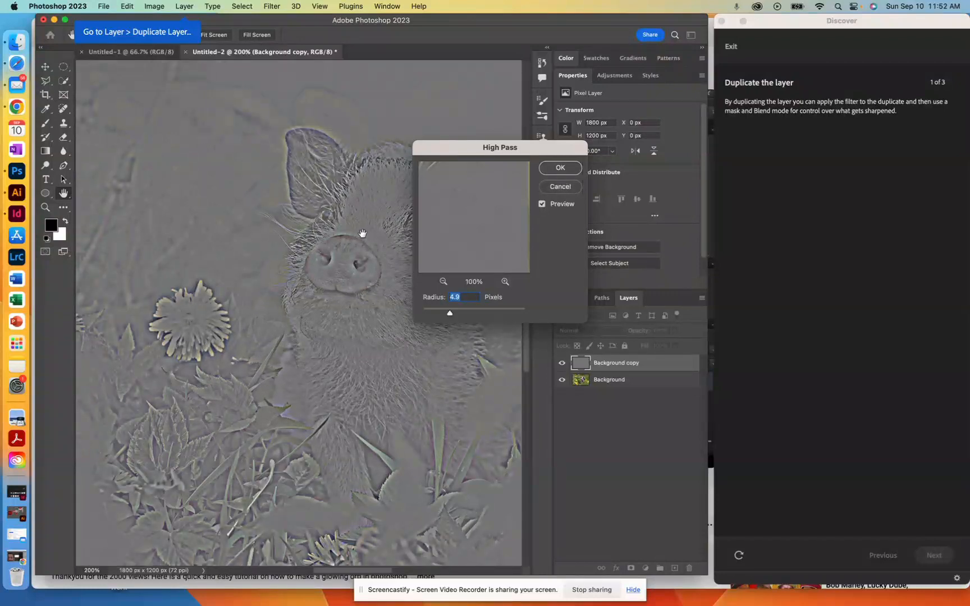
pyautogui.moveTo(362, 233); pyautogui.dragTo(319, 236)
pyautogui.press('alt')
pyautogui.press('super+equal')
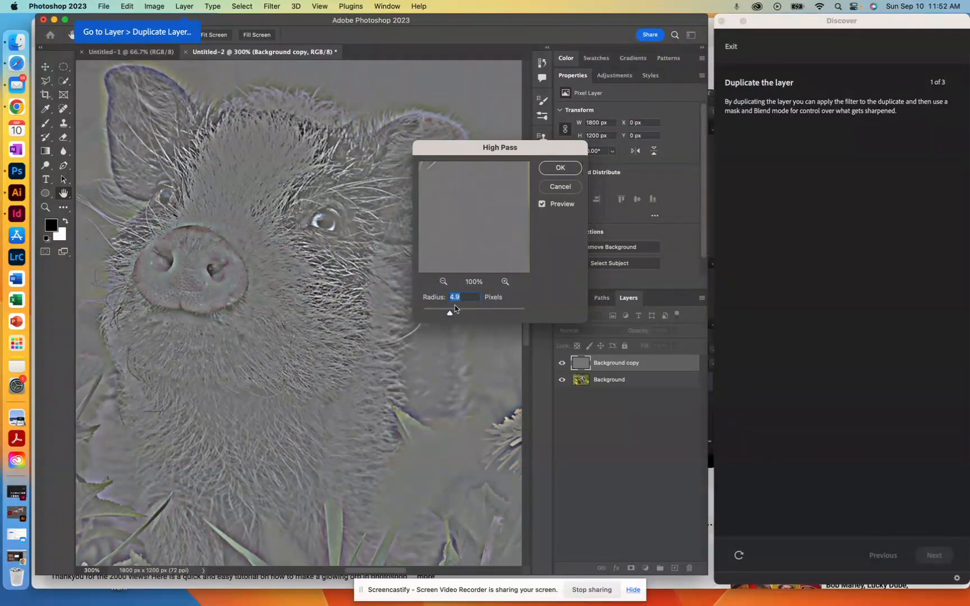
pyautogui.moveTo(449, 316); pyautogui.dragTo(422, 316)
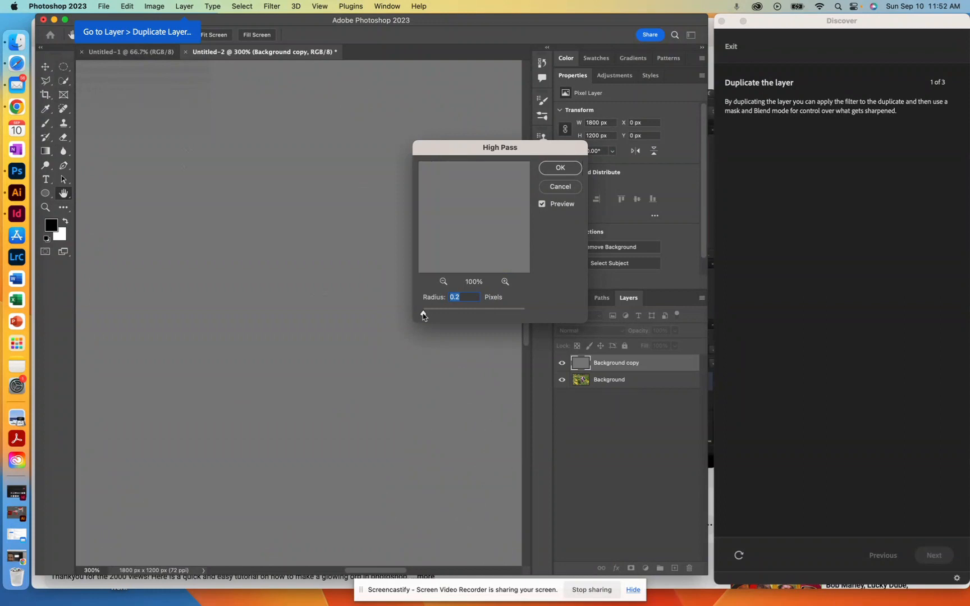
pyautogui.moveTo(424, 316); pyautogui.dragTo(428, 316)
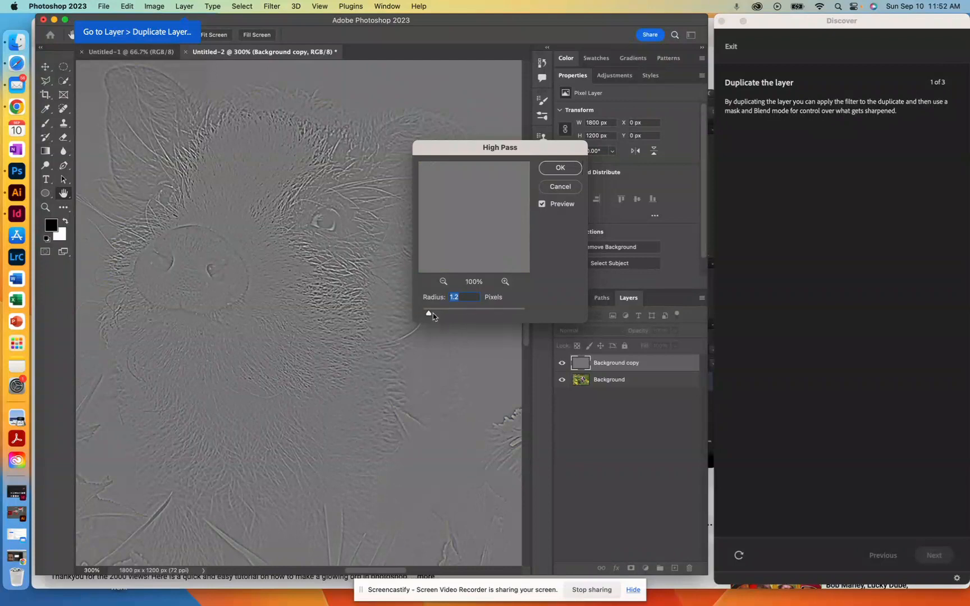
pyautogui.moveTo(433, 317); pyautogui.dragTo(473, 313)
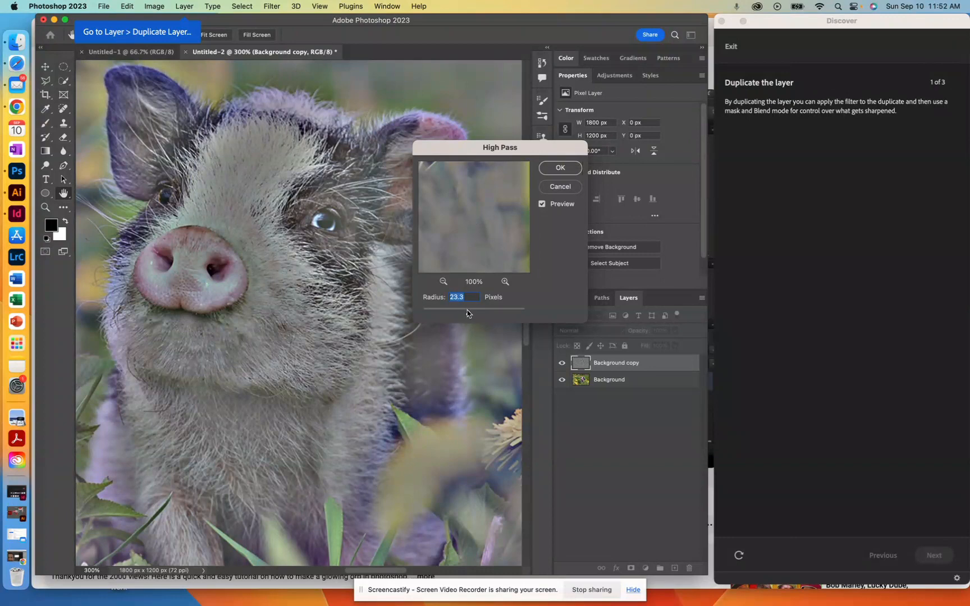
# Fine-tune the High Pass radius to a low value of a few pixels and apply the filter
pyautogui.moveTo(467, 313); pyautogui.dragTo(436, 317)
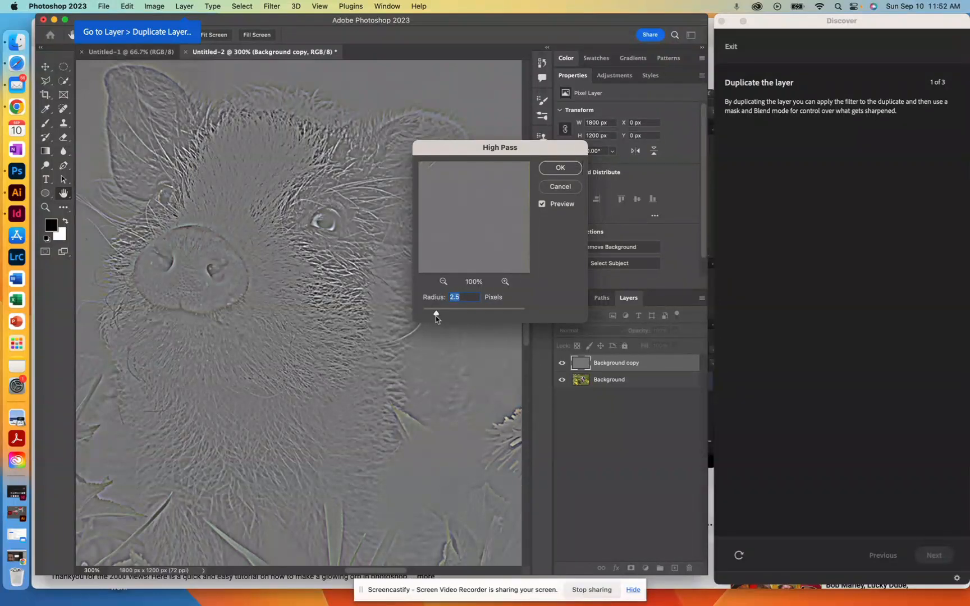
pyautogui.moveTo(436, 317); pyautogui.dragTo(432, 316)
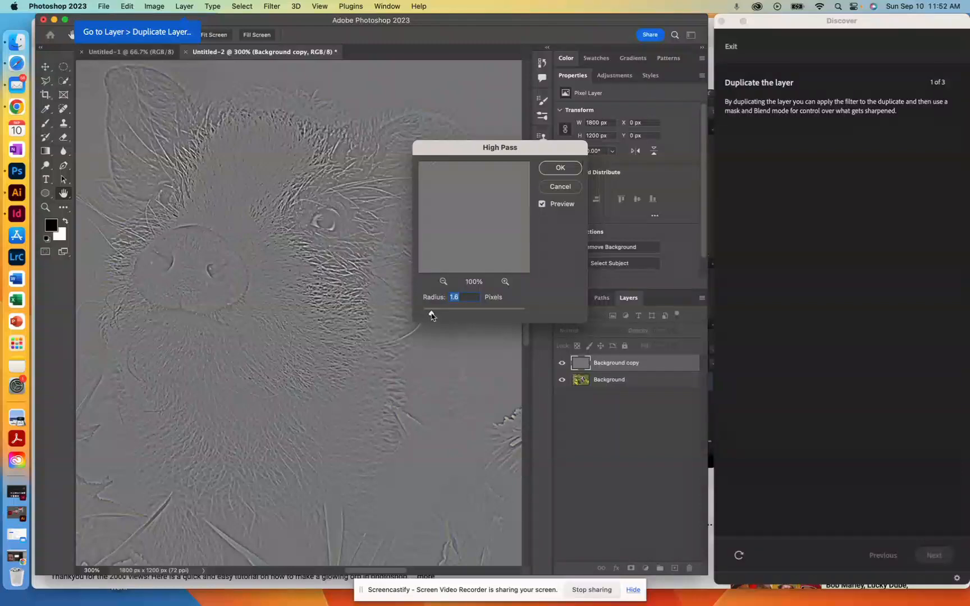
pyautogui.moveTo(434, 316); pyautogui.dragTo(438, 316)
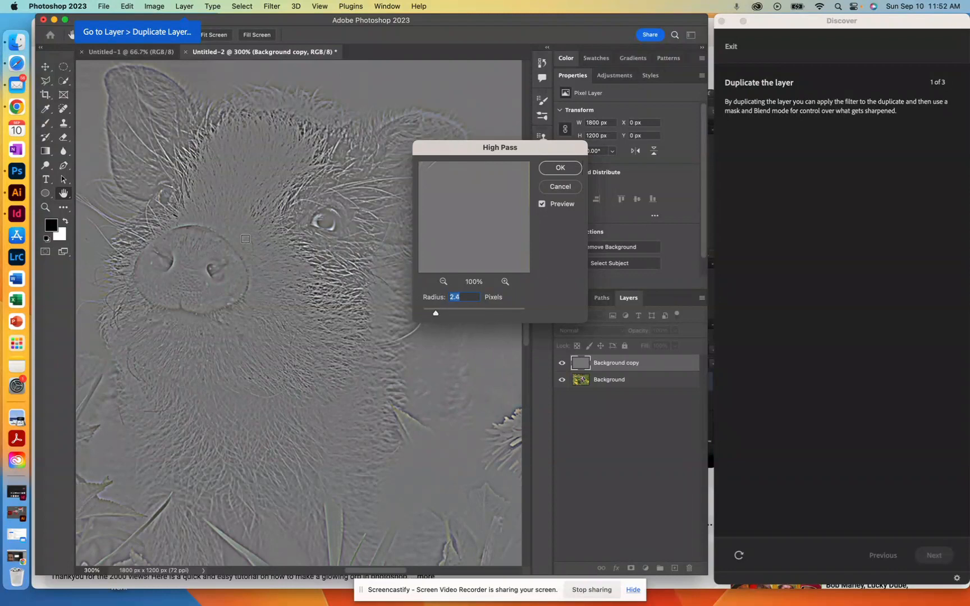
pyautogui.moveTo(437, 315); pyautogui.dragTo(442, 316)
pyautogui.click(568, 169)
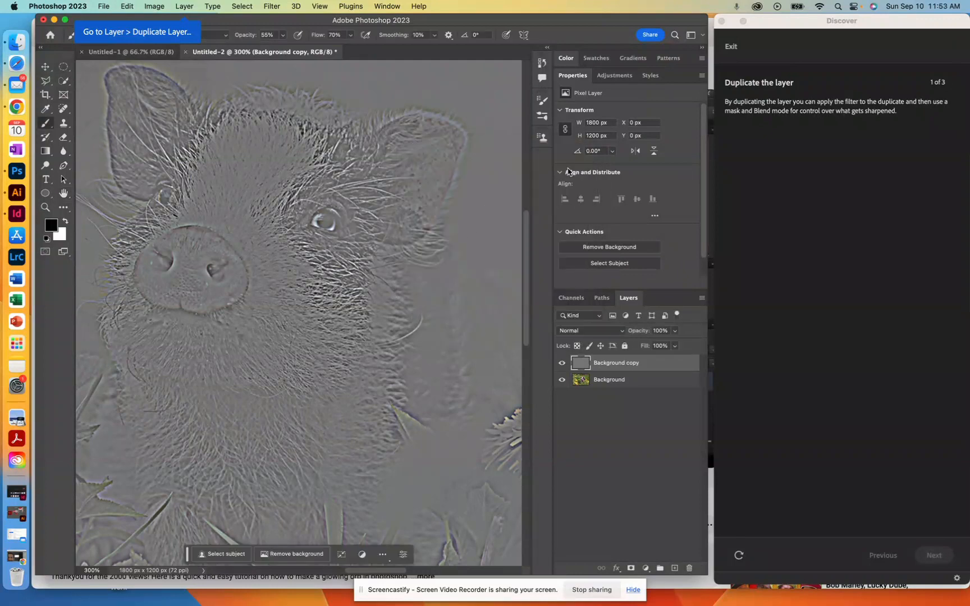
# Set the blend mode of the High Pass layer to Overlay
pyautogui.press('super+0')
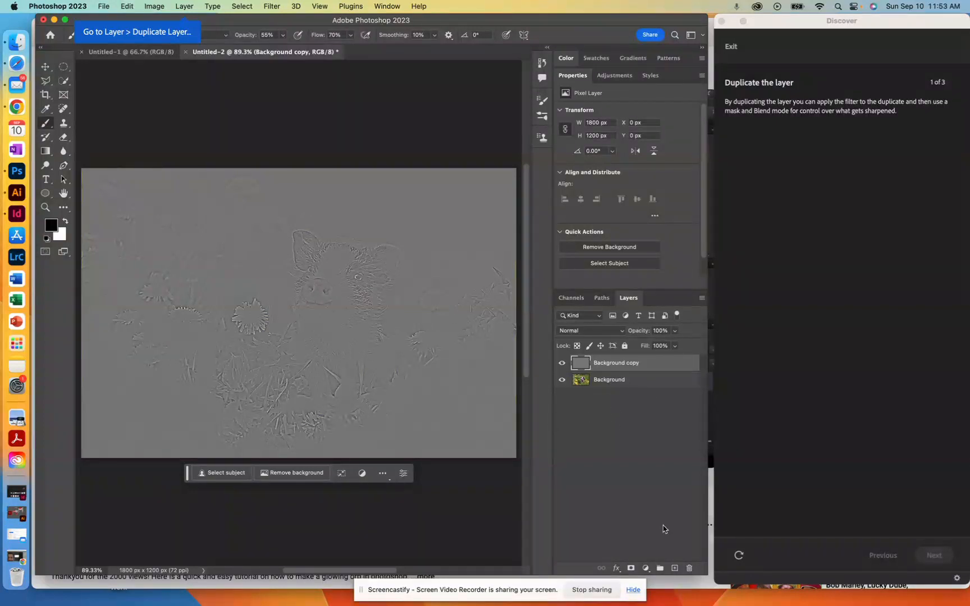
pyautogui.click(599, 336)
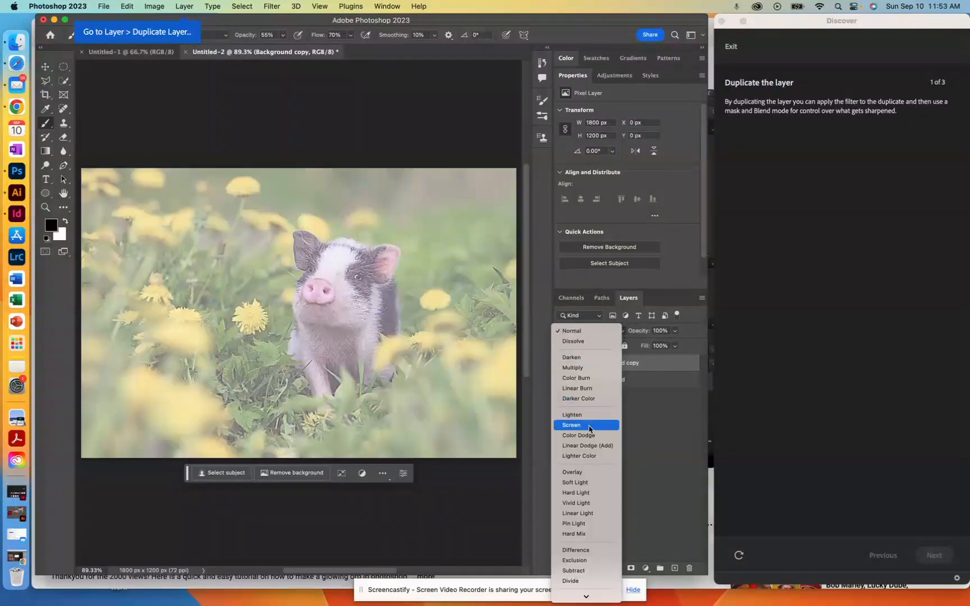
pyautogui.click(593, 473)
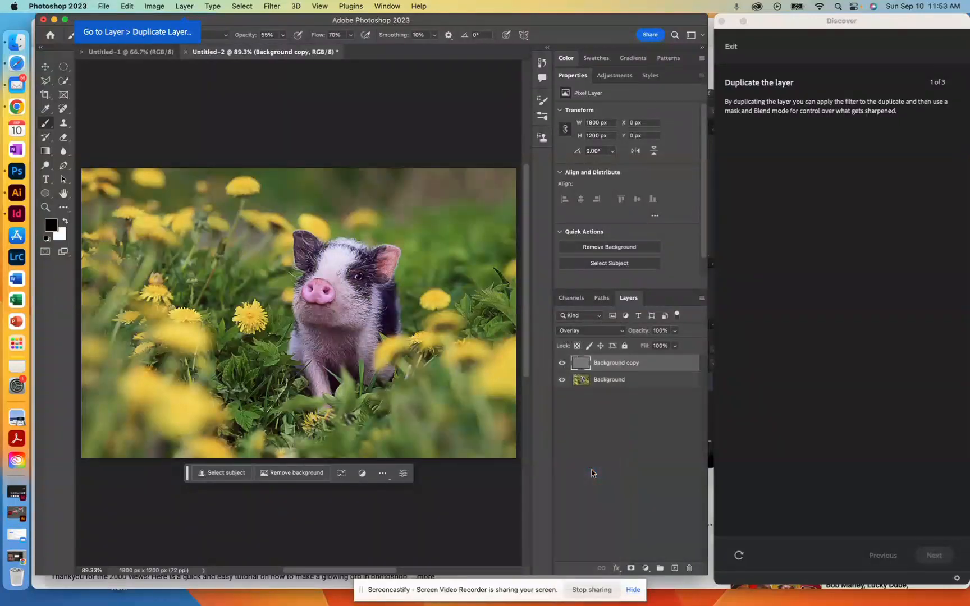
# Inspect the sharpened pig's face and compare it with the High Pass layer hidden and shown
pyautogui.press('super+equal')
pyautogui.press('super+equal')
pyautogui.press('super+equal')
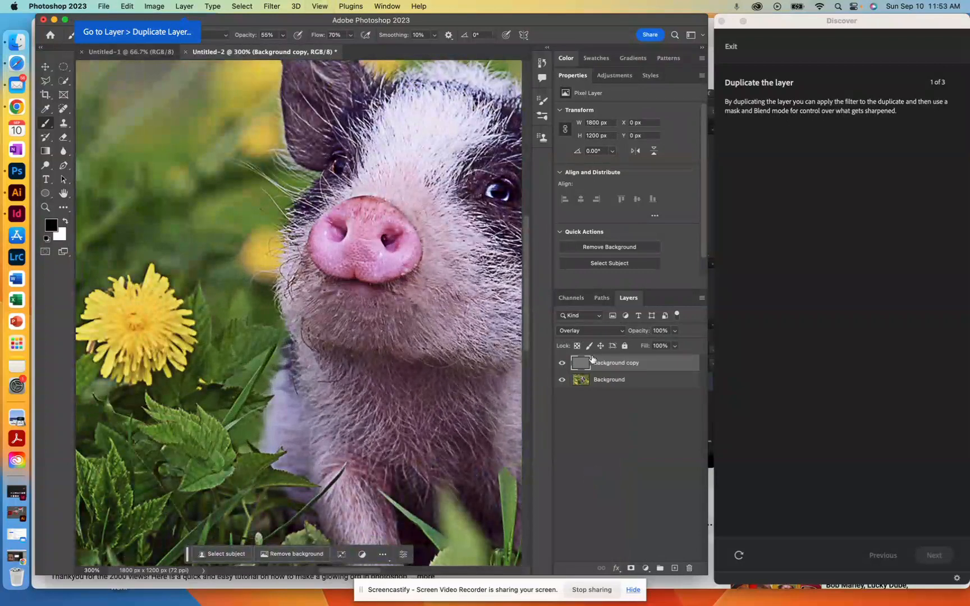
pyautogui.moveTo(447, 255); pyautogui.dragTo(326, 320)
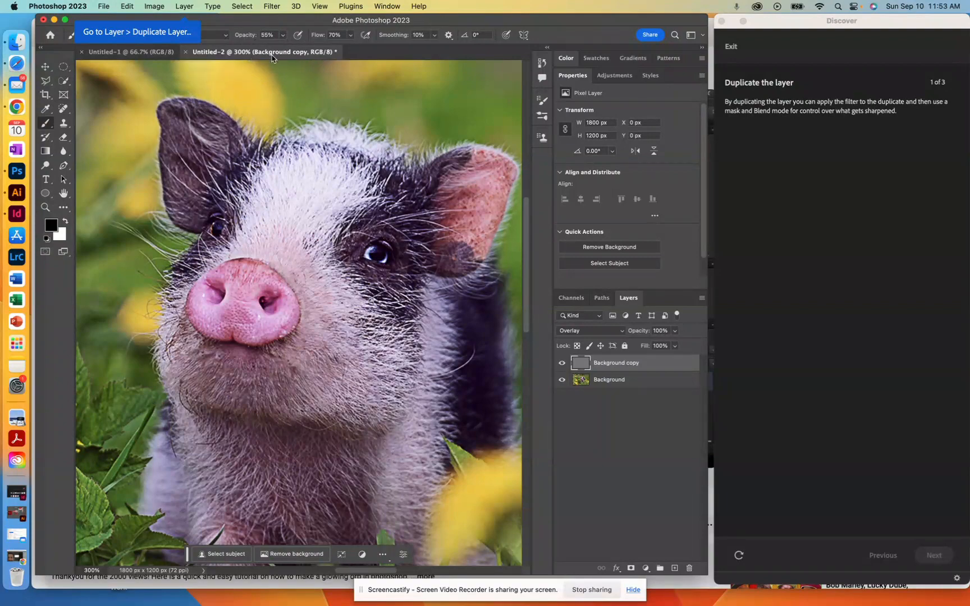
pyautogui.press('super+minus')
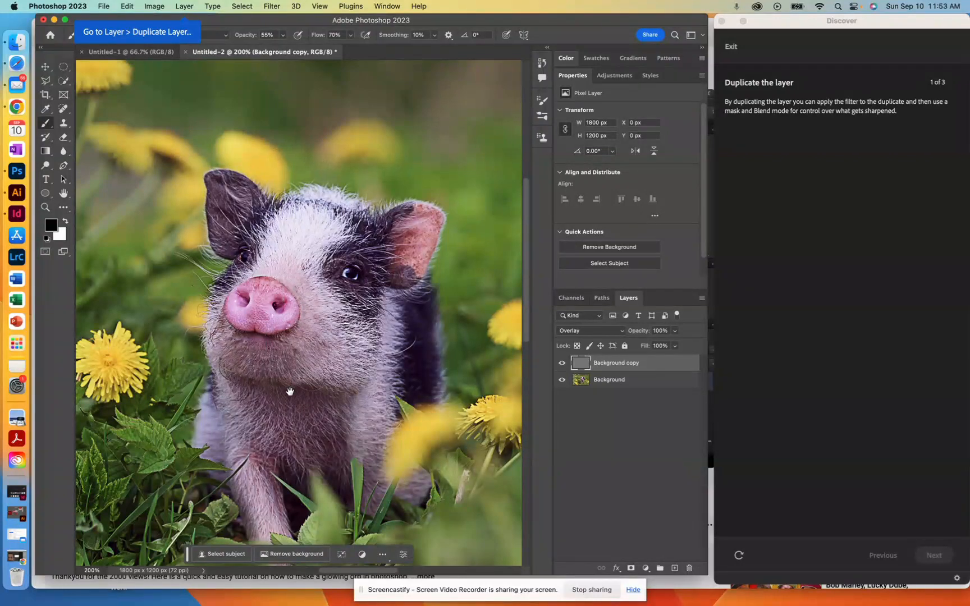
pyautogui.moveTo(290, 391); pyautogui.dragTo(301, 384)
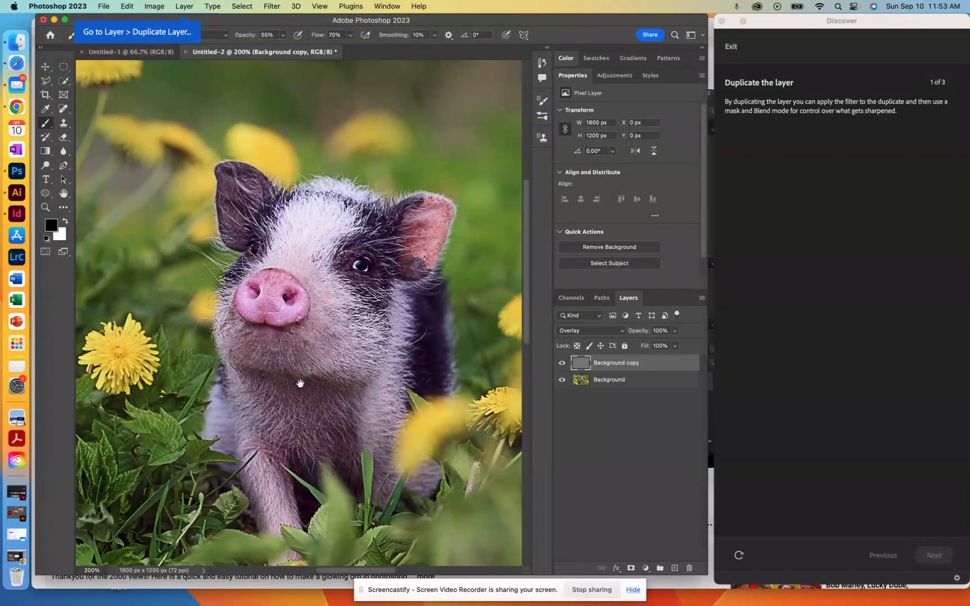
pyautogui.click(562, 364)
pyautogui.click(563, 364)
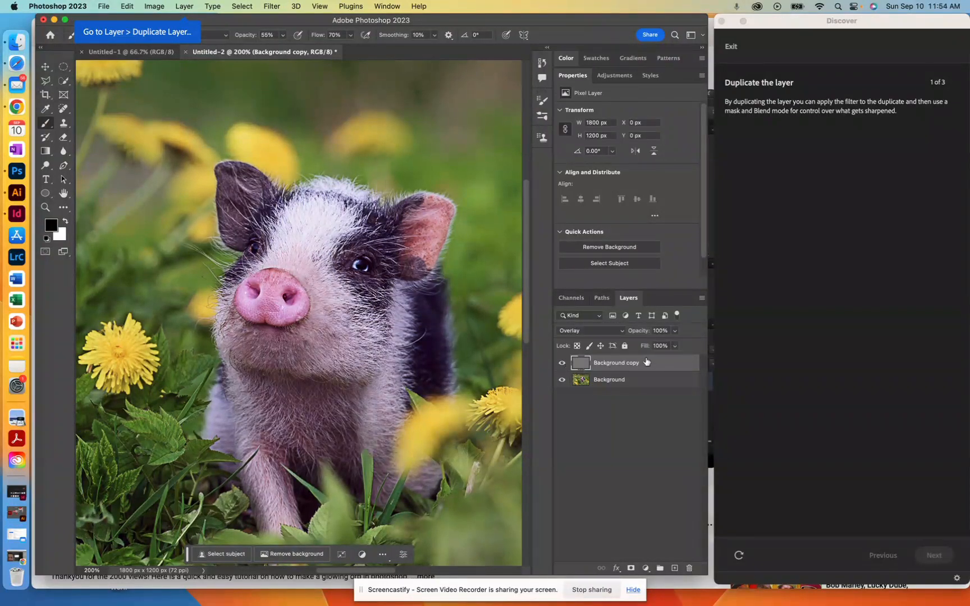
# Add a layer mask to the Background copy layer and invert it to black
pyautogui.press('super+minus')
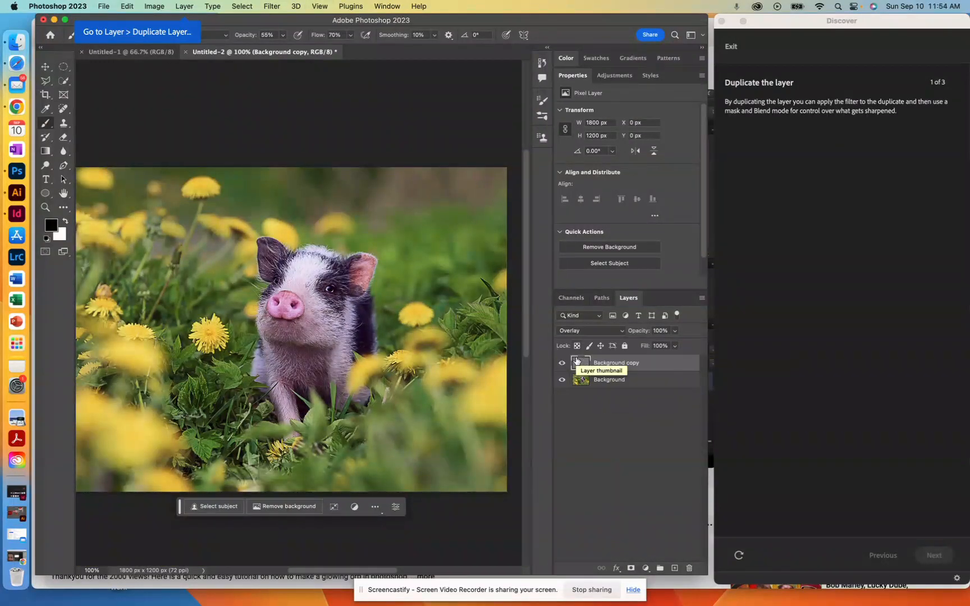
pyautogui.click(632, 568)
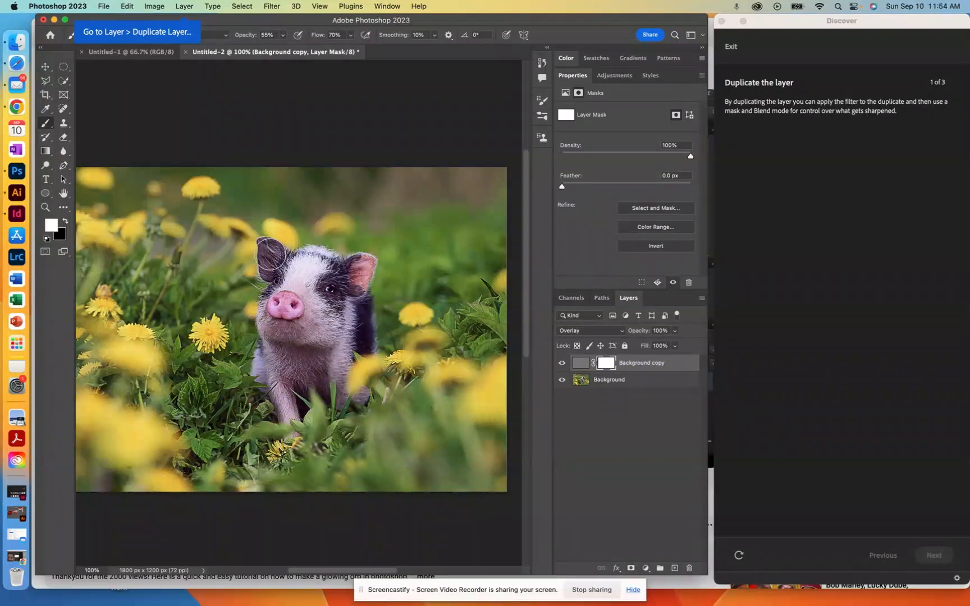
pyautogui.click(653, 249)
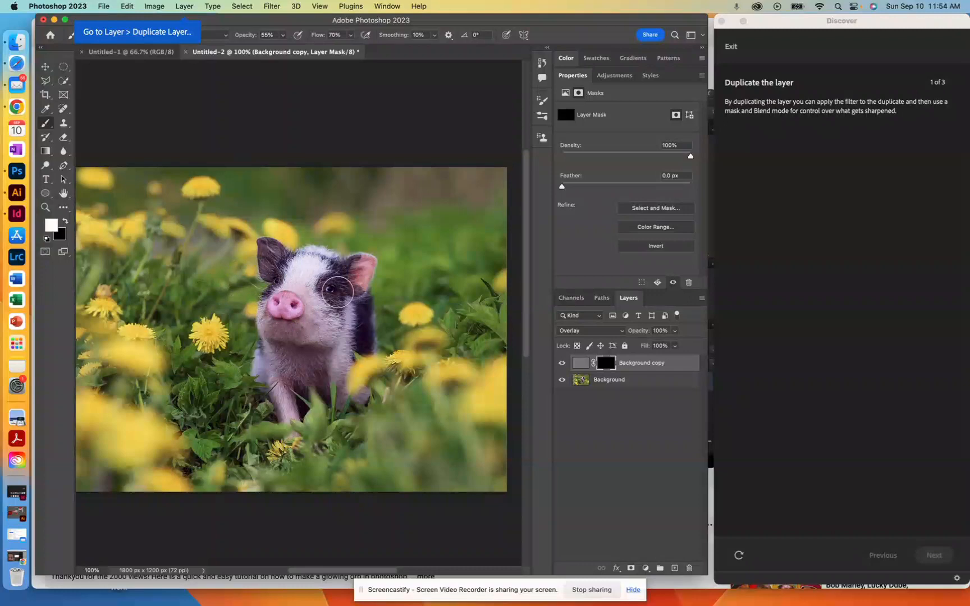
# Try other foreground colors, including a gray, and reset the painting colors to the default white and black
pyautogui.press('super+equal')
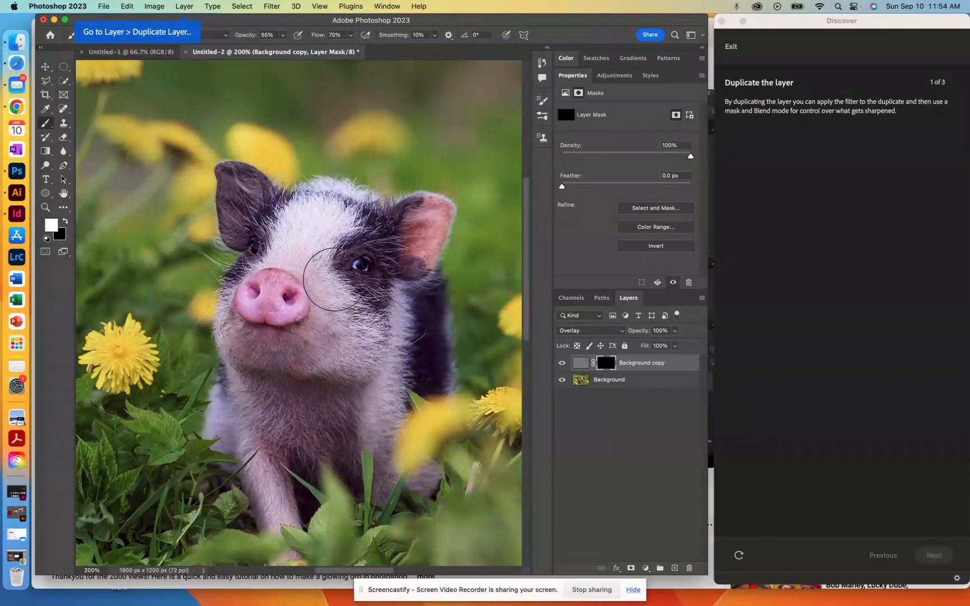
pyautogui.click(66, 222)
pyautogui.click(66, 222)
pyautogui.click(66, 222)
pyautogui.click(66, 223)
pyautogui.click(51, 225)
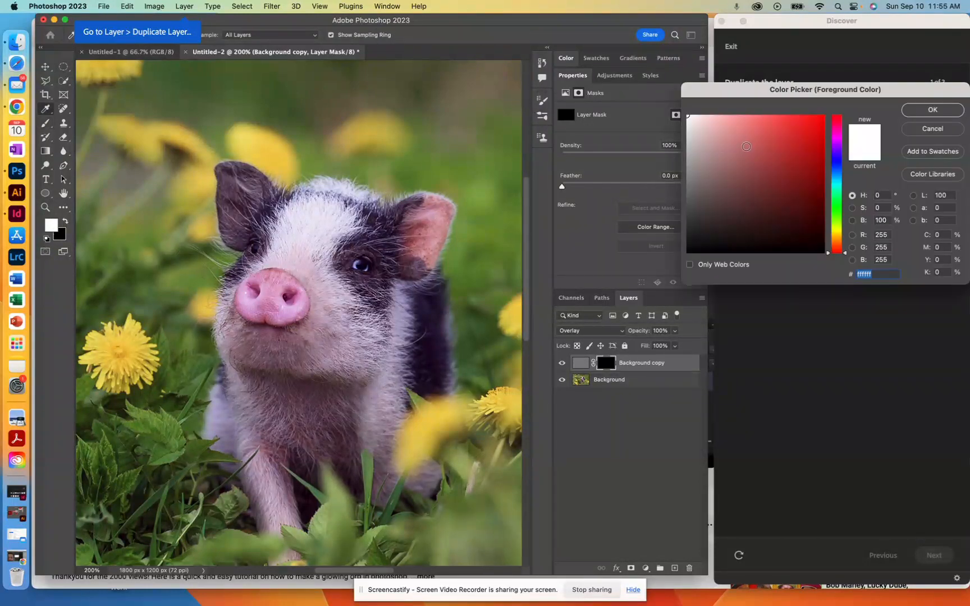
pyautogui.click(746, 148)
pyautogui.click(921, 107)
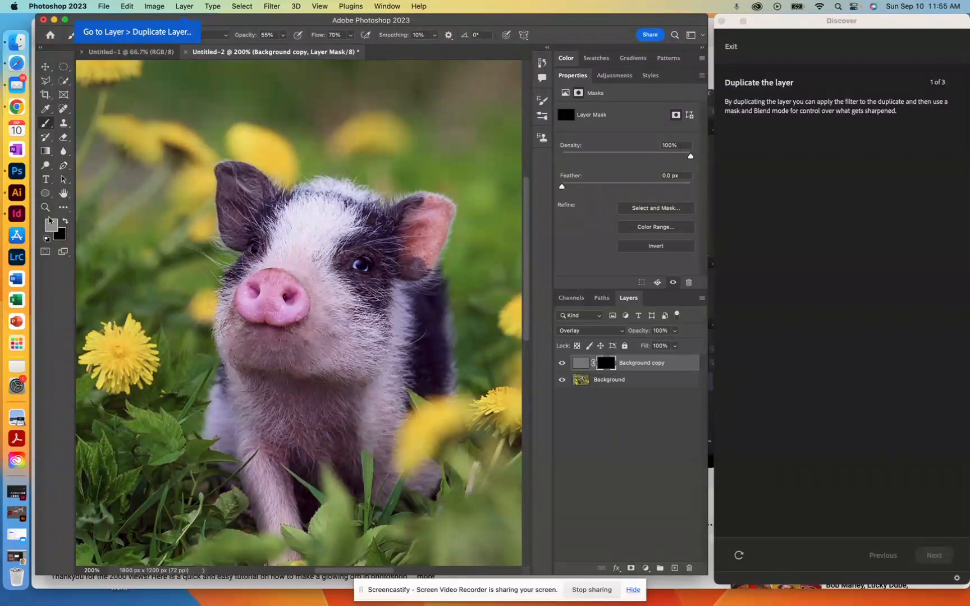
pyautogui.click(47, 241)
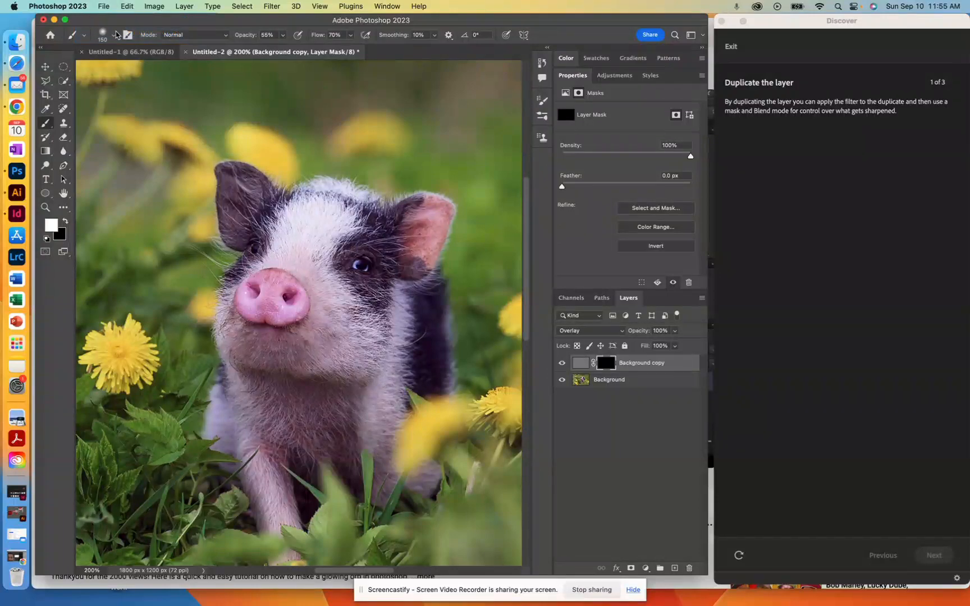
# Reduce the brush size and set the brush opacity to 51% for painting on the layer mask
pyautogui.click(114, 37)
pyautogui.moveTo(140, 69); pyautogui.dragTo(123, 69)
pyautogui.click(481, 22)
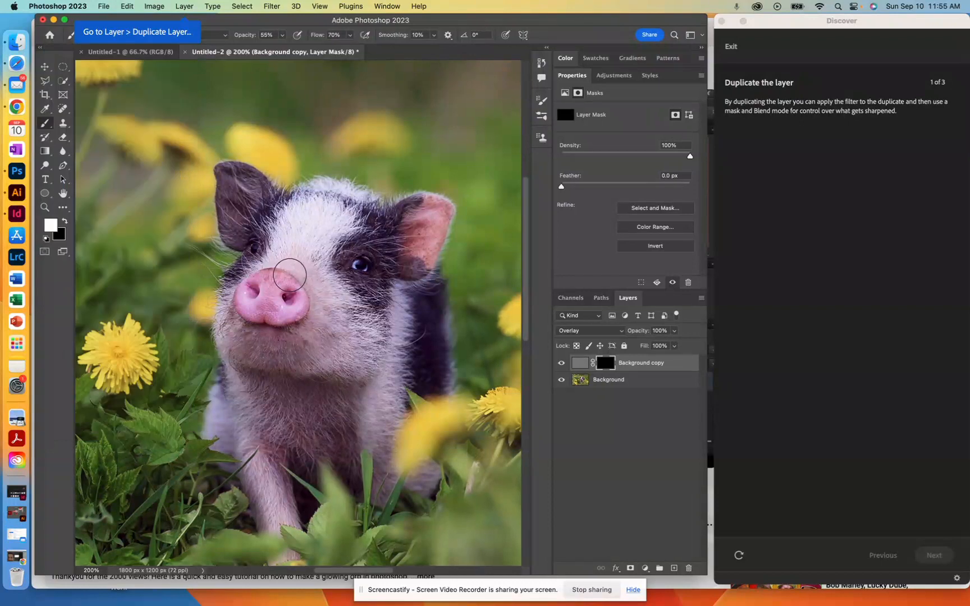
pyautogui.click(282, 36)
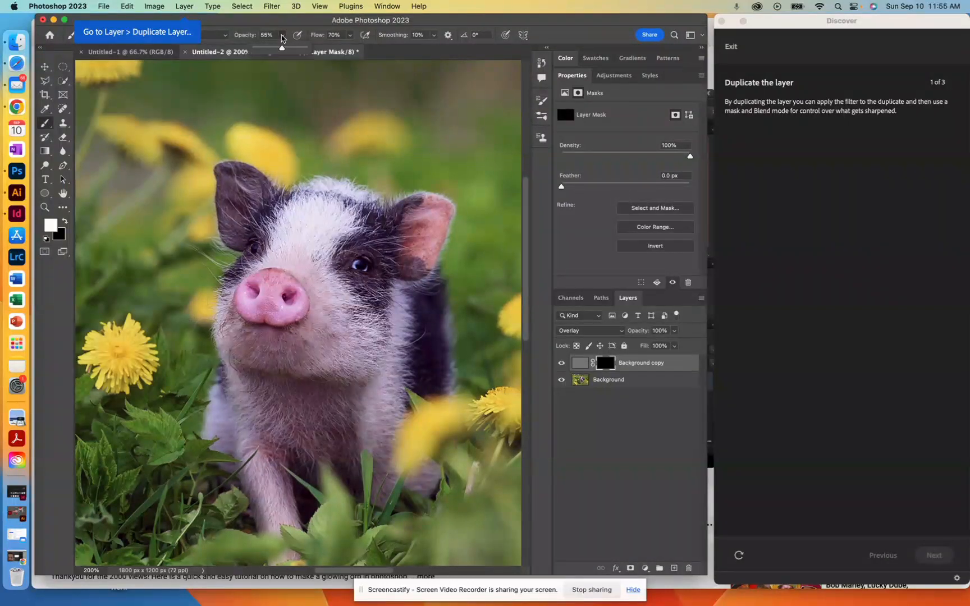
pyautogui.moveTo(281, 48); pyautogui.dragTo(283, 46)
# Paint white with a much larger brush on the Background copy layer's mask over the pig's eye, forehead and snout
pyautogui.press('super+equal')
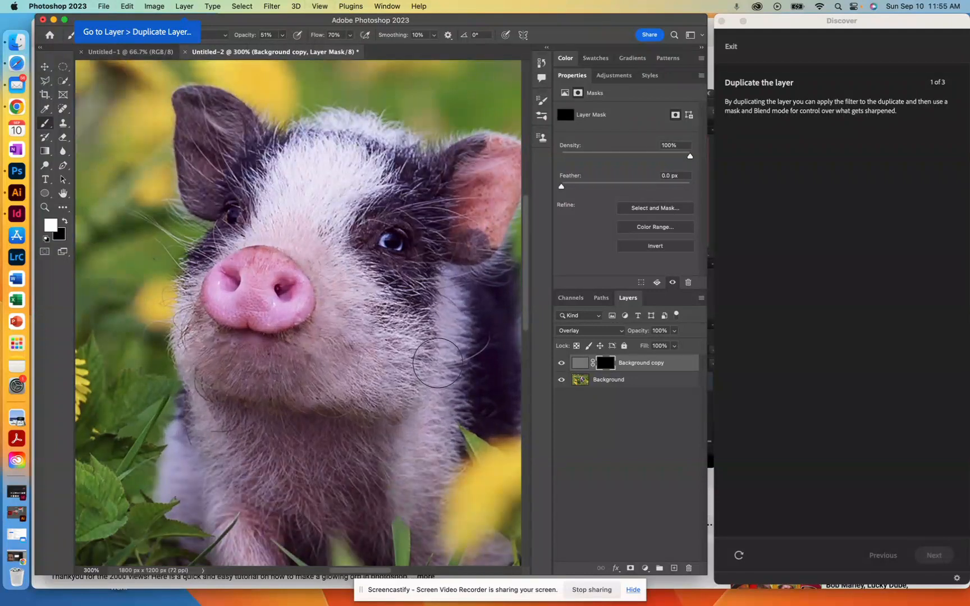
pyautogui.press('space')
pyautogui.moveTo(403, 350)
pyautogui.mouseDown()
pyautogui.moveTo(335, 353)
pyautogui.moveTo(374, 328)
pyautogui.moveTo(371, 318)
pyautogui.mouseUp()
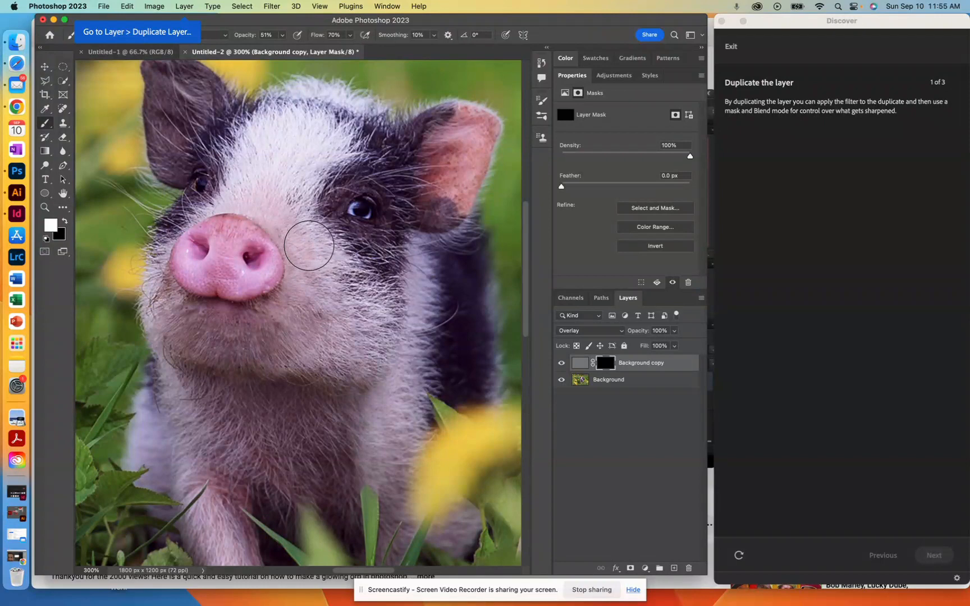
pyautogui.press(']')
pyautogui.press(']')
pyautogui.press(']')
pyautogui.press(']')
pyautogui.press(']')
pyautogui.press(']')
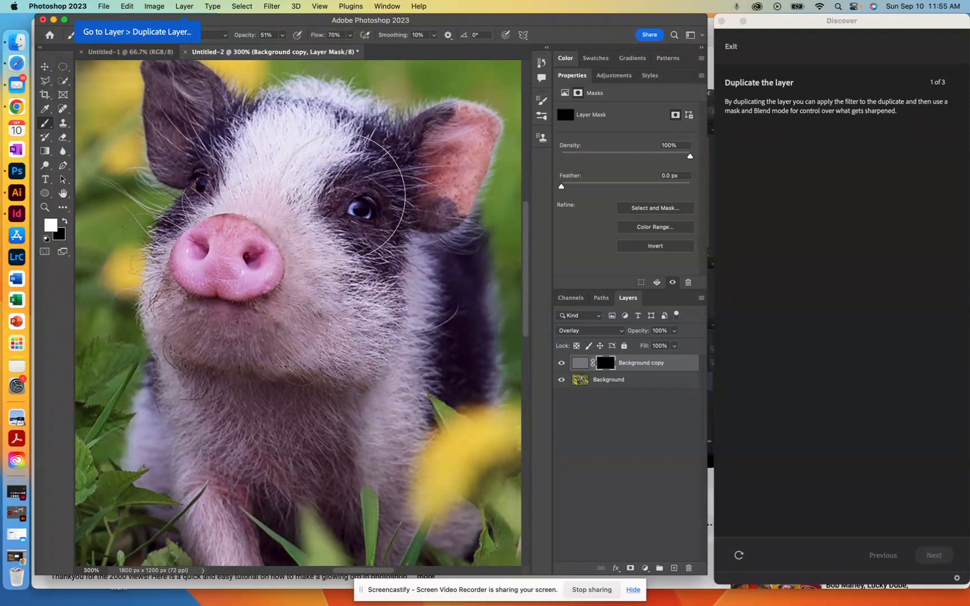
pyautogui.press(']')
pyautogui.click(345, 201)
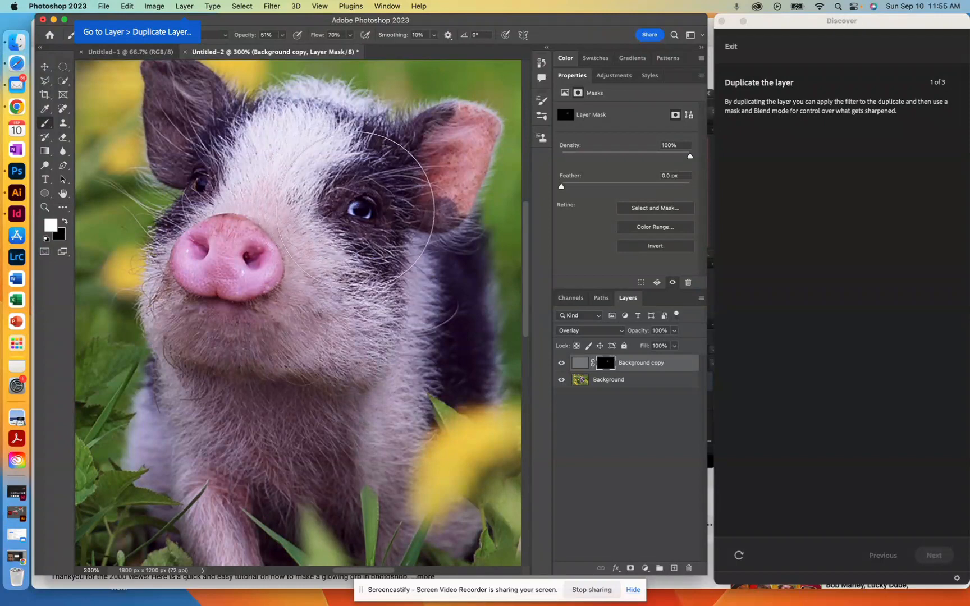
pyautogui.moveTo(356, 211)
pyautogui.mouseDown()
pyautogui.moveTo(306, 185)
pyautogui.moveTo(349, 223)
pyautogui.moveTo(310, 288)
pyautogui.moveTo(229, 312)
pyautogui.moveTo(224, 301)
pyautogui.moveTo(256, 234)
pyautogui.moveTo(254, 181)
pyautogui.mouseUp()
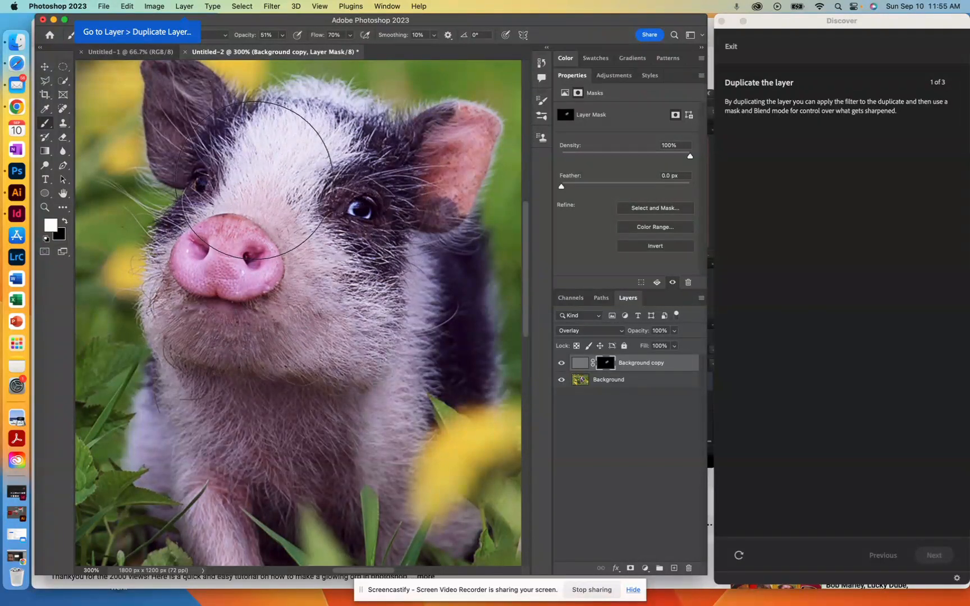
# Paint the remaining parts of the pig's face white on the mask with a smaller brush, from the ear down to the snout
pyautogui.press('[')
pyautogui.press('[')
pyautogui.press('[')
pyautogui.press('[')
pyautogui.moveTo(190, 76)
pyautogui.mouseDown()
pyautogui.moveTo(188, 97)
pyautogui.moveTo(205, 137)
pyautogui.moveTo(296, 119)
pyautogui.moveTo(435, 153)
pyautogui.moveTo(477, 108)
pyautogui.moveTo(495, 105)
pyautogui.moveTo(503, 145)
pyautogui.moveTo(468, 174)
pyautogui.moveTo(438, 151)
pyautogui.moveTo(444, 140)
pyautogui.moveTo(453, 147)
pyautogui.moveTo(418, 291)
pyautogui.moveTo(416, 355)
pyautogui.moveTo(215, 352)
pyautogui.moveTo(186, 342)
pyautogui.moveTo(229, 401)
pyautogui.moveTo(288, 418)
pyautogui.moveTo(280, 429)
pyautogui.moveTo(199, 411)
pyautogui.moveTo(186, 395)
pyautogui.moveTo(204, 450)
pyautogui.moveTo(242, 457)
pyautogui.moveTo(327, 402)
pyautogui.moveTo(340, 446)
pyautogui.moveTo(396, 369)
pyautogui.moveTo(425, 294)
pyautogui.moveTo(391, 414)
pyautogui.moveTo(348, 376)
pyautogui.moveTo(187, 300)
pyautogui.mouseUp()
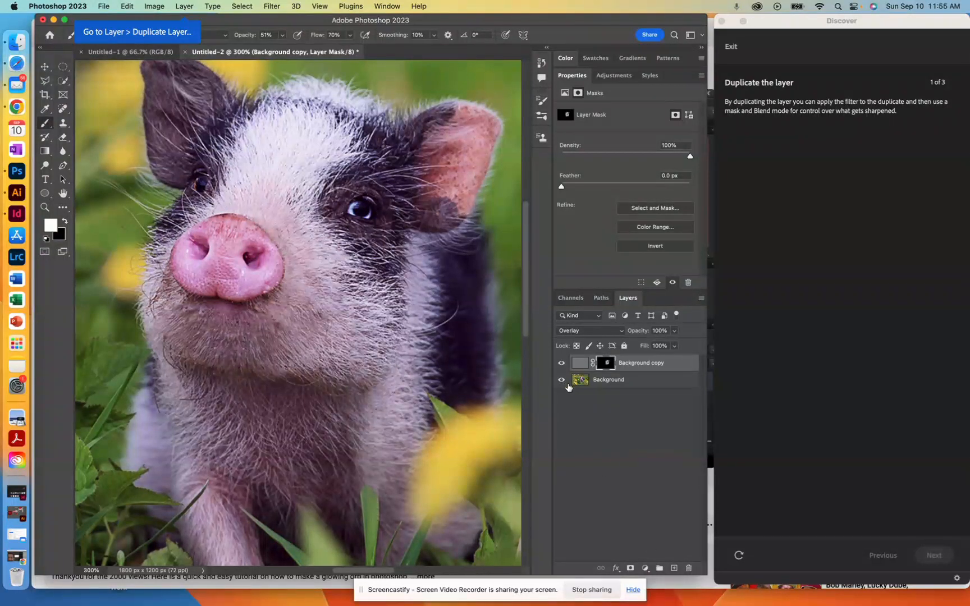
# Compare the pig's face with the Background copy layer hidden and shown, and view the whole photo at 100%
pyautogui.click(561, 366)
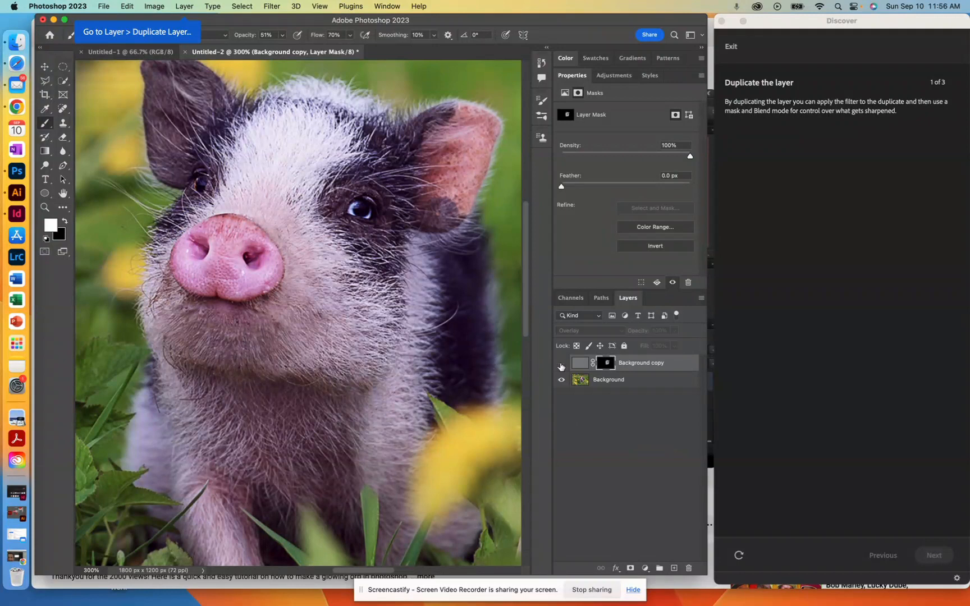
pyautogui.click(561, 366)
pyautogui.click(560, 365)
pyautogui.click(561, 365)
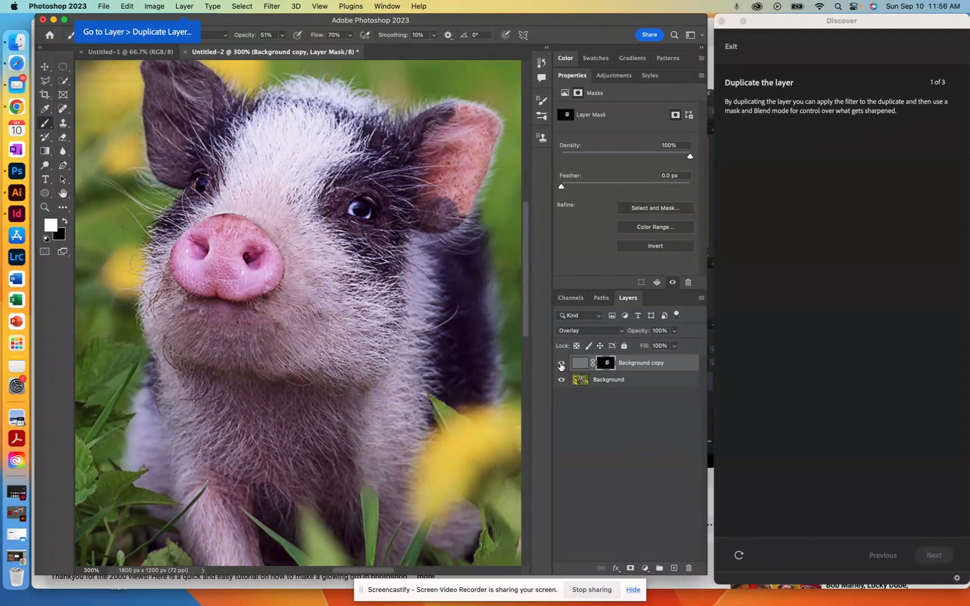
pyautogui.click(561, 365)
pyautogui.click(560, 366)
pyautogui.click(561, 366)
pyautogui.click(561, 365)
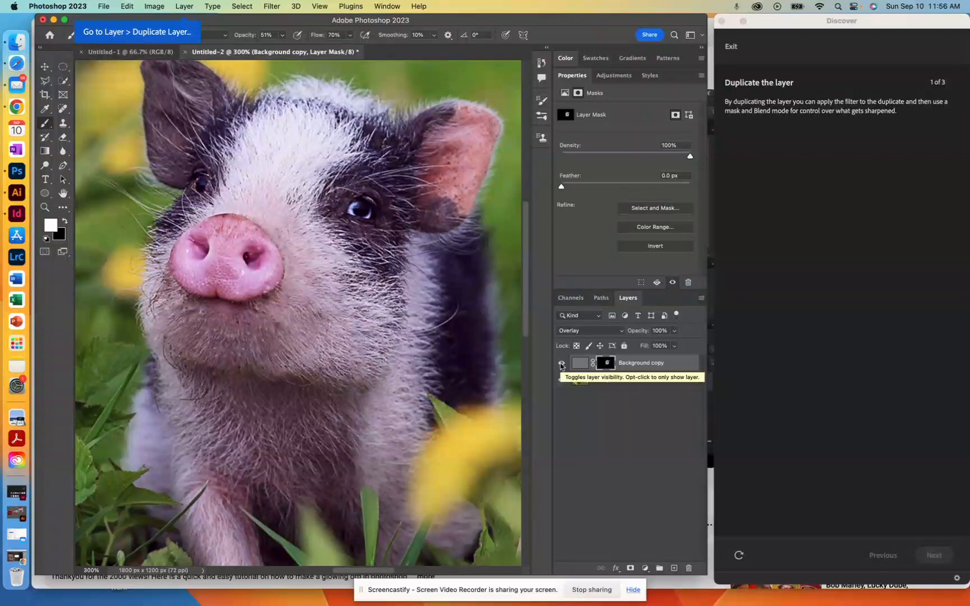
pyautogui.press('super+minus')
pyautogui.press('super+minus')
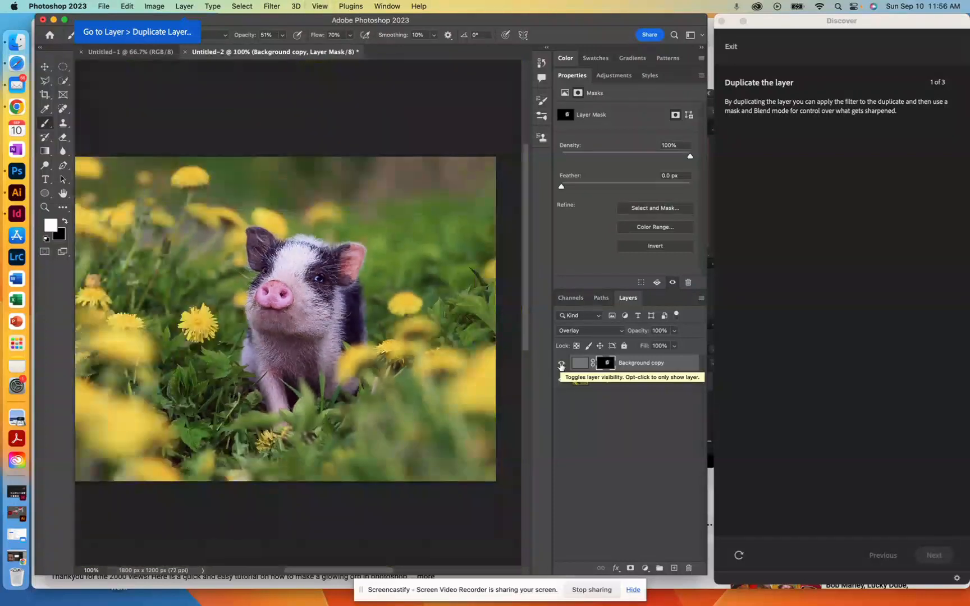